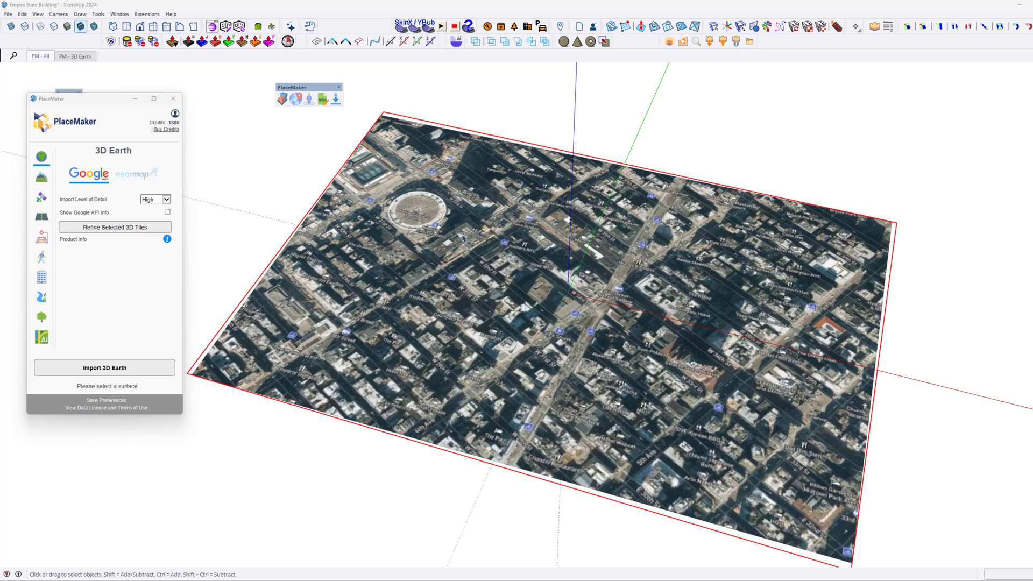
Open the geo-surface map to view the area selected around the Empire State Building, and close it without creating a new surface.
{"action": "left_click_drag", "start_coordinate": [296, 87], "coordinate": [274, 93]}
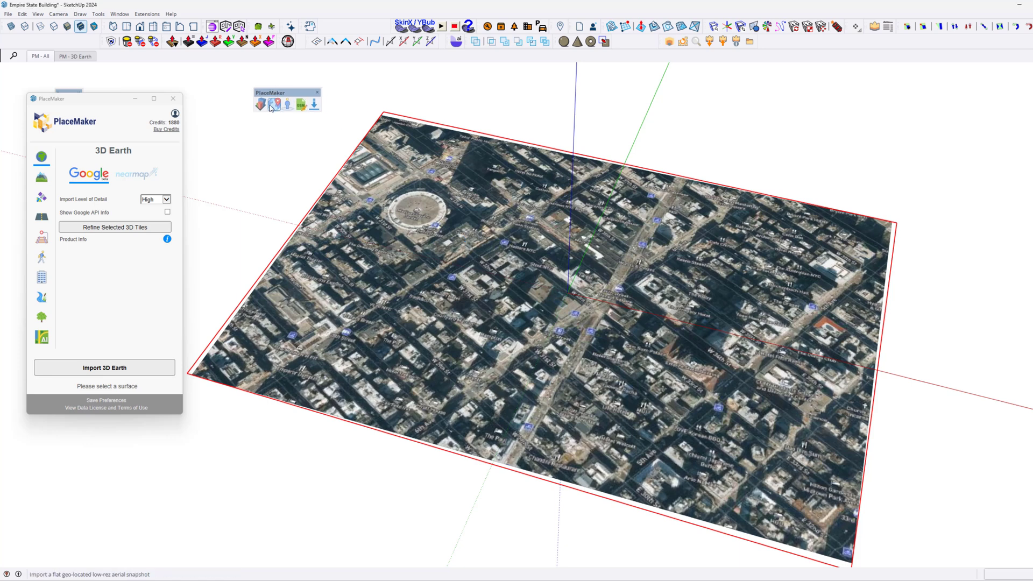
{"action": "left_click", "coordinate": [276, 105]}
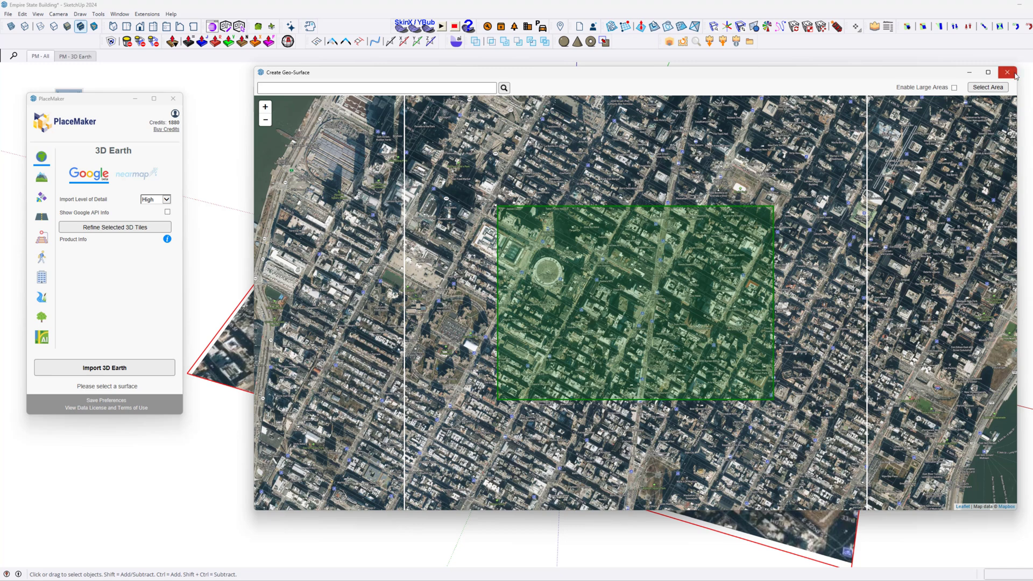
{"action": "left_click", "coordinate": [1007, 72]}
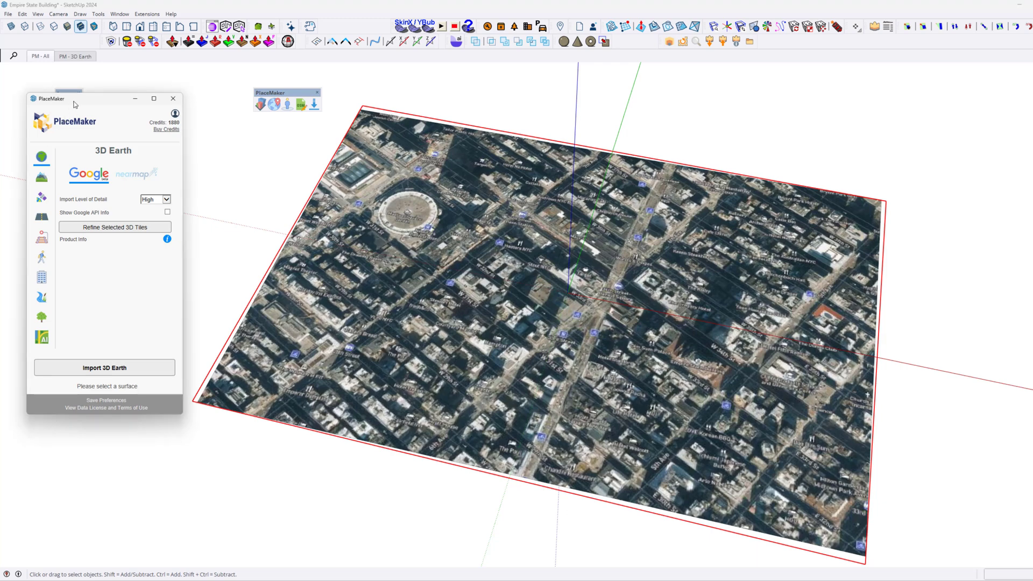
Review the Buildings and Imagery import options and the Nearmap source for 3D Earth.
{"action": "left_click_drag", "start_coordinate": [70, 100], "coordinate": [76, 100]}
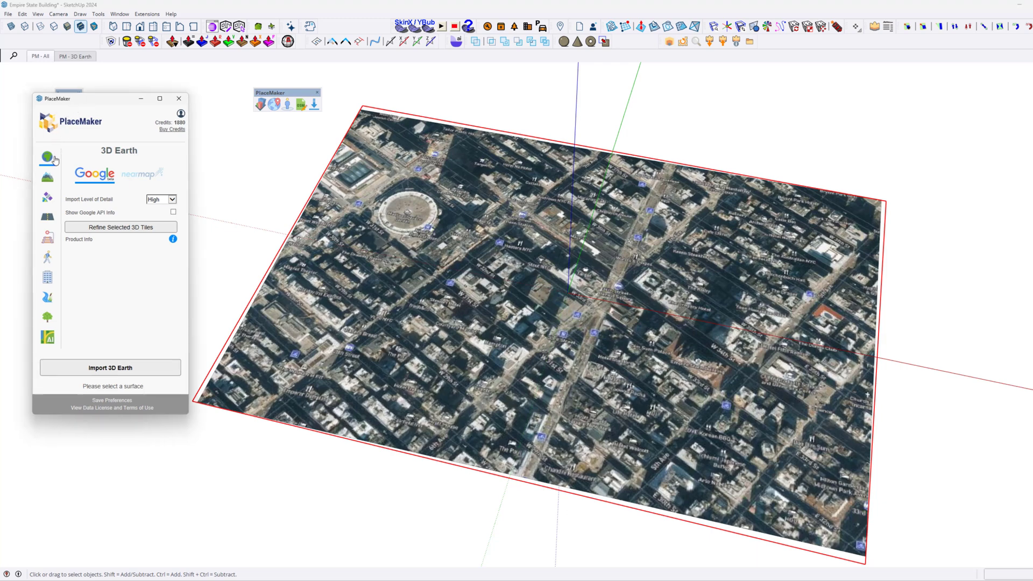
{"action": "left_click", "coordinate": [48, 277]}
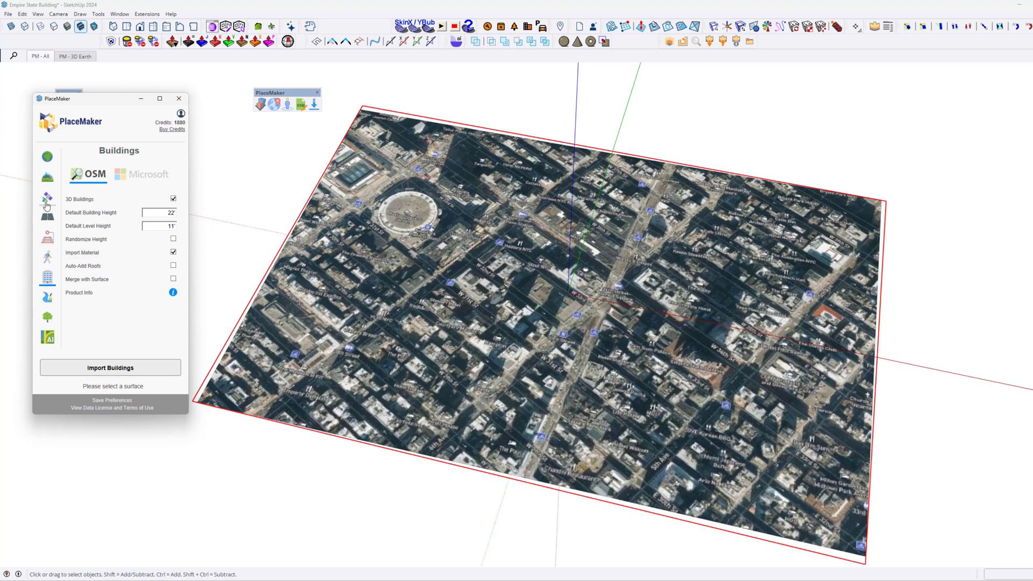
{"action": "left_click", "coordinate": [47, 197]}
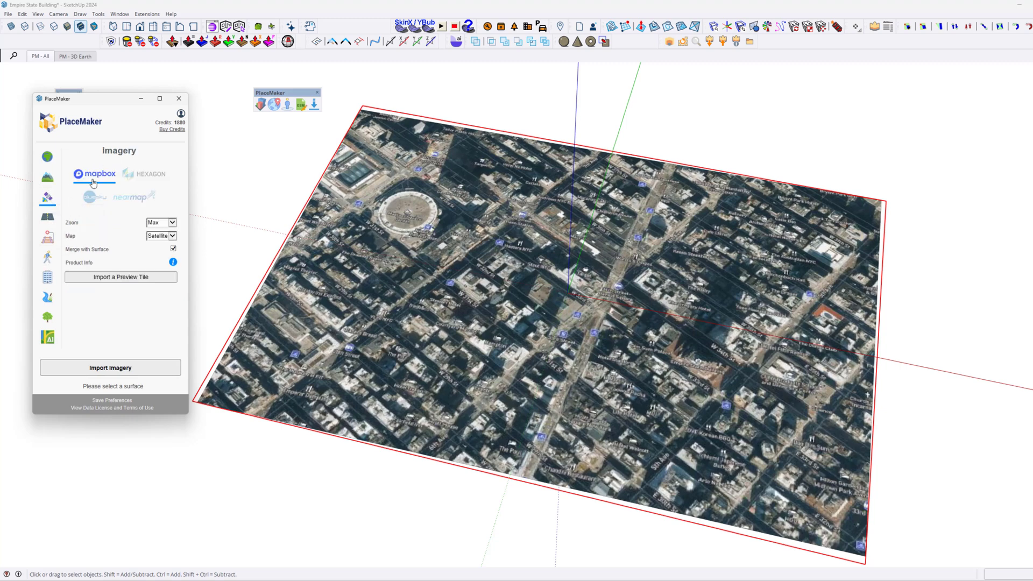
{"action": "left_click", "coordinate": [48, 157]}
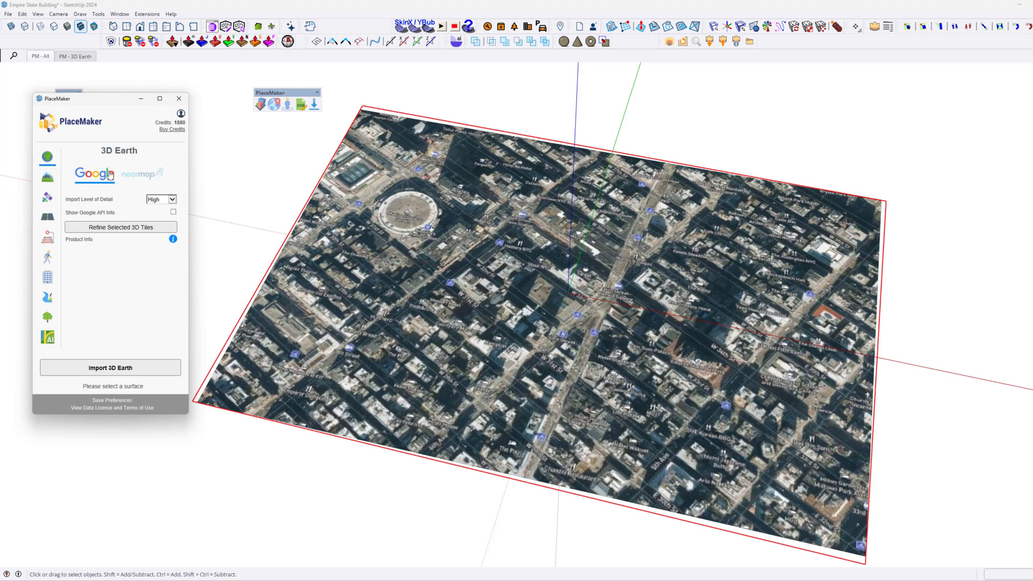
{"action": "left_click", "coordinate": [139, 176]}
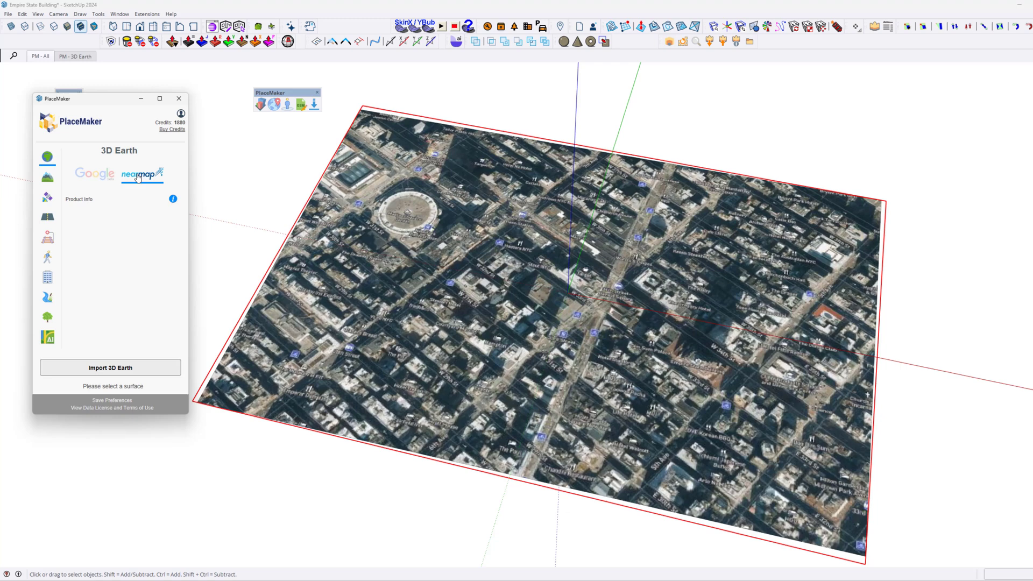
Import Google 3D Earth data at High level of detail onto the Empire State Building aerial surface.
{"action": "left_click", "coordinate": [90, 178]}
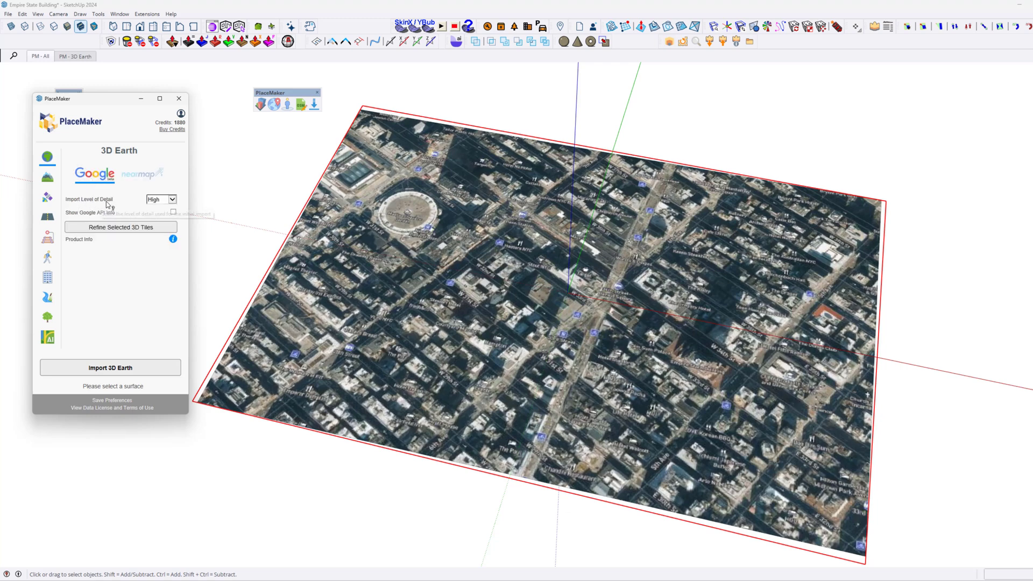
{"action": "left_click", "coordinate": [174, 200]}
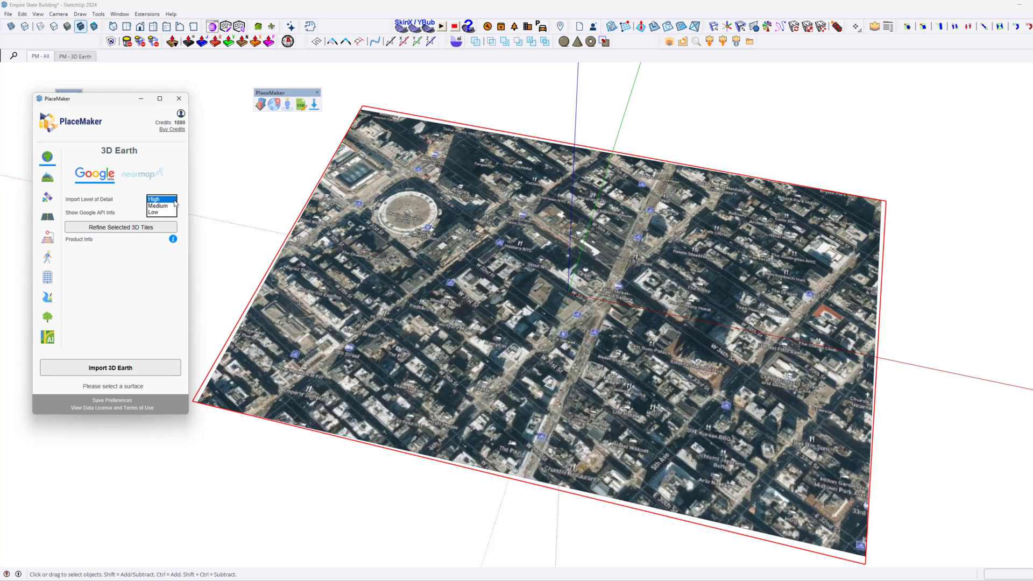
{"action": "left_click", "coordinate": [175, 201]}
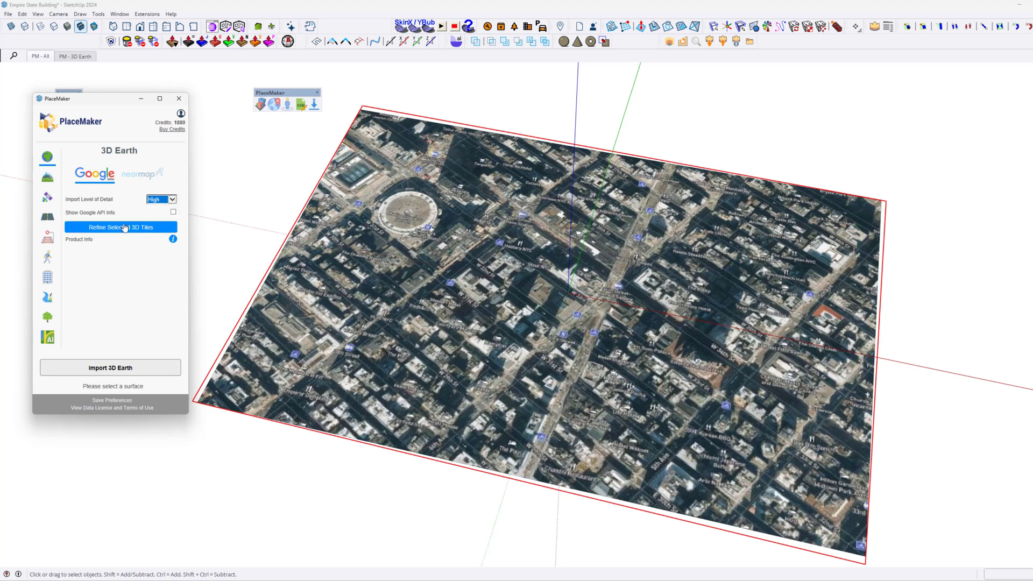
{"action": "left_click", "coordinate": [431, 295]}
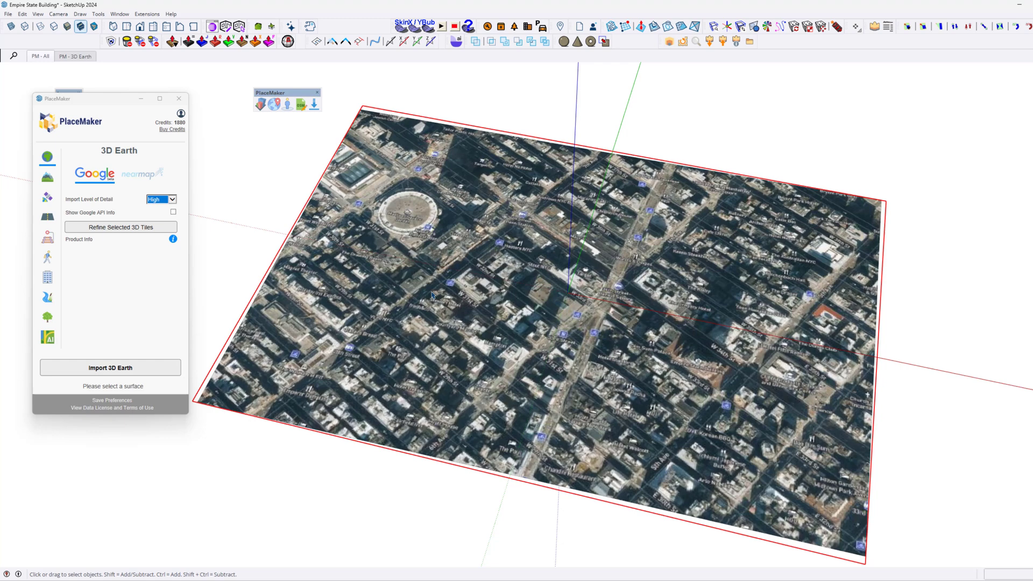
{"action": "left_click", "coordinate": [117, 374]}
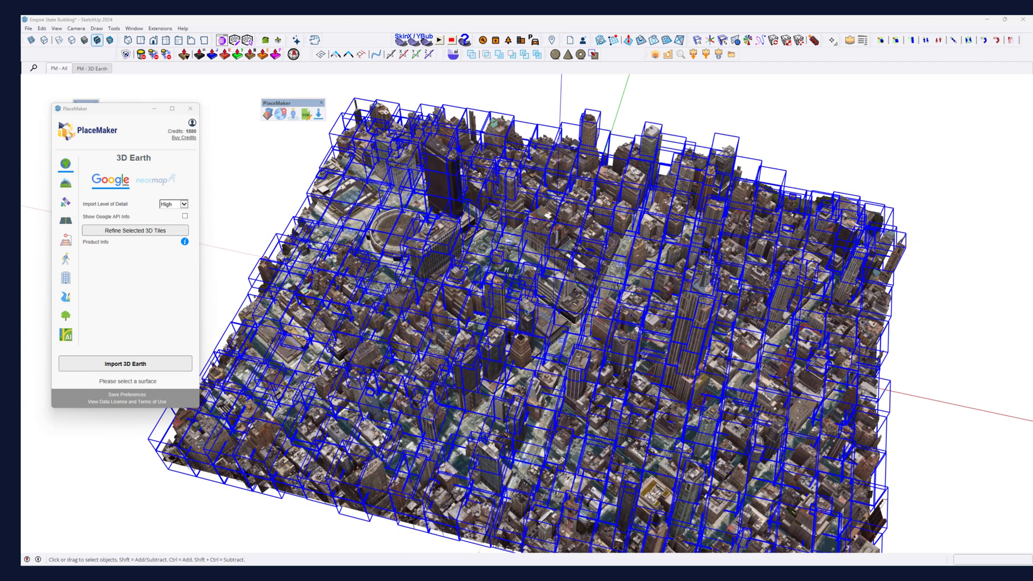
Clear the tile selection and remove from view the flat aerial surface showing through the imported streets.
{"action": "middle_click_drag", "start_coordinate": [474, 301], "coordinate": [803, 214]}
{"action": "left_click", "coordinate": [888, 157]}
{"action": "scroll", "coordinate": [586, 305], "scroll_direction": "up", "scroll_amount": 6}
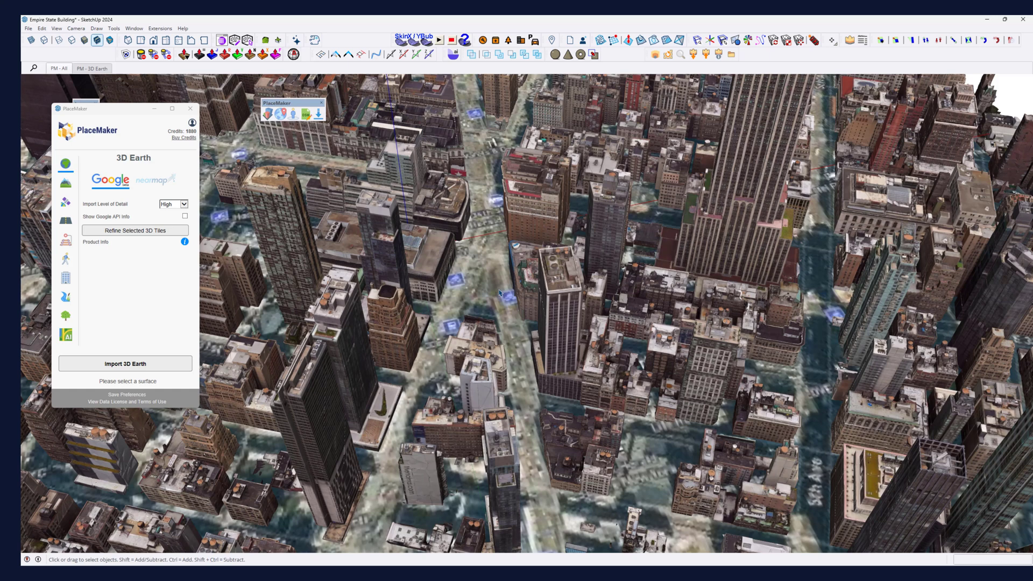
{"action": "mouse_move", "coordinate": [22, 76]}
{"action": "left_mouse_down"}
{"action": "mouse_move", "coordinate": [545, 75]}
{"action": "mouse_move", "coordinate": [22, 78]}
{"action": "left_mouse_up"}
{"action": "left_click", "coordinate": [491, 176]}
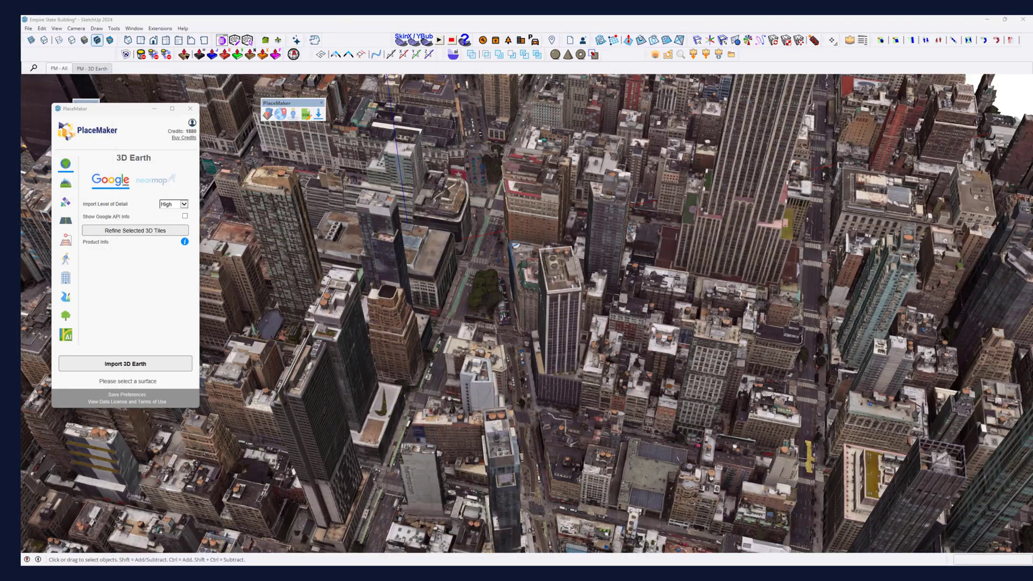
Examine the imported 3D city from several angles, centring on the Empire State Building.
{"action": "middle_click_drag", "start_coordinate": [637, 325], "coordinate": [796, 250]}
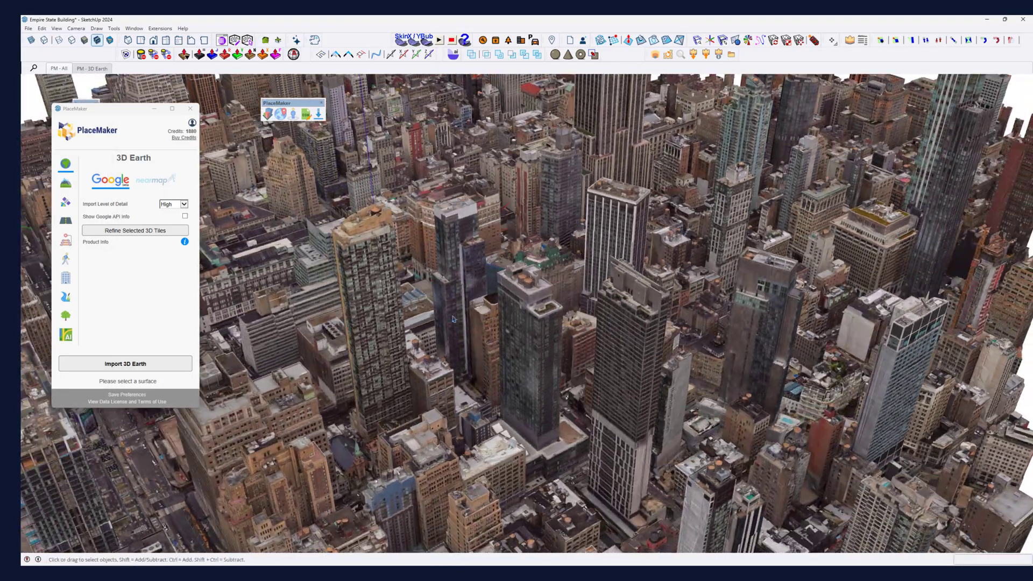
{"action": "scroll", "coordinate": [456, 315], "scroll_direction": "up", "scroll_amount": 2}
{"action": "middle_click_drag", "start_coordinate": [456, 319], "coordinate": [563, 361]}
{"action": "scroll", "coordinate": [564, 361], "scroll_direction": "down", "scroll_amount": 10}
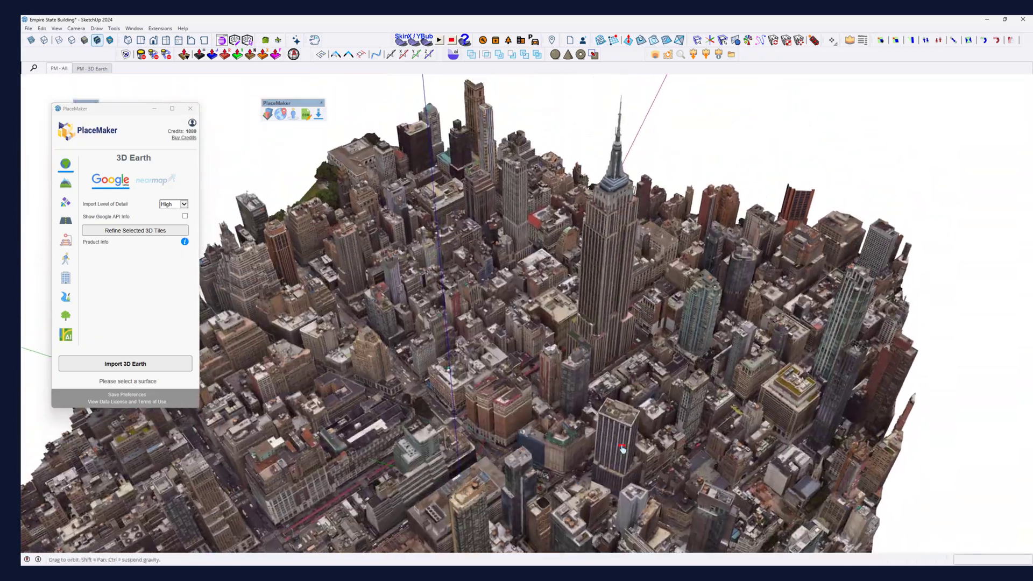
{"action": "middle_click_drag", "start_coordinate": [622, 449], "coordinate": [405, 495]}
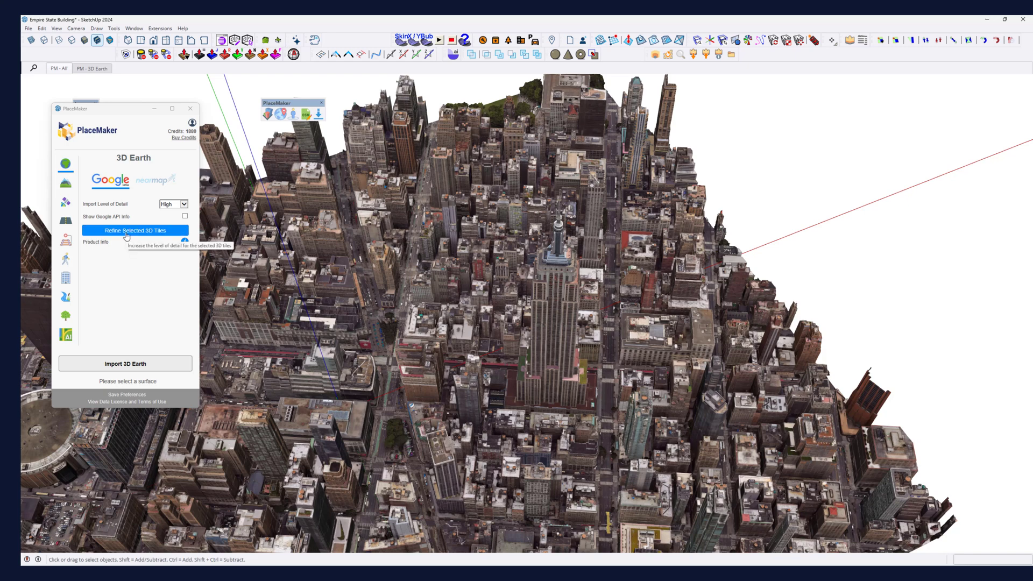
{"action": "middle_click_drag", "start_coordinate": [617, 438], "coordinate": [629, 464]}
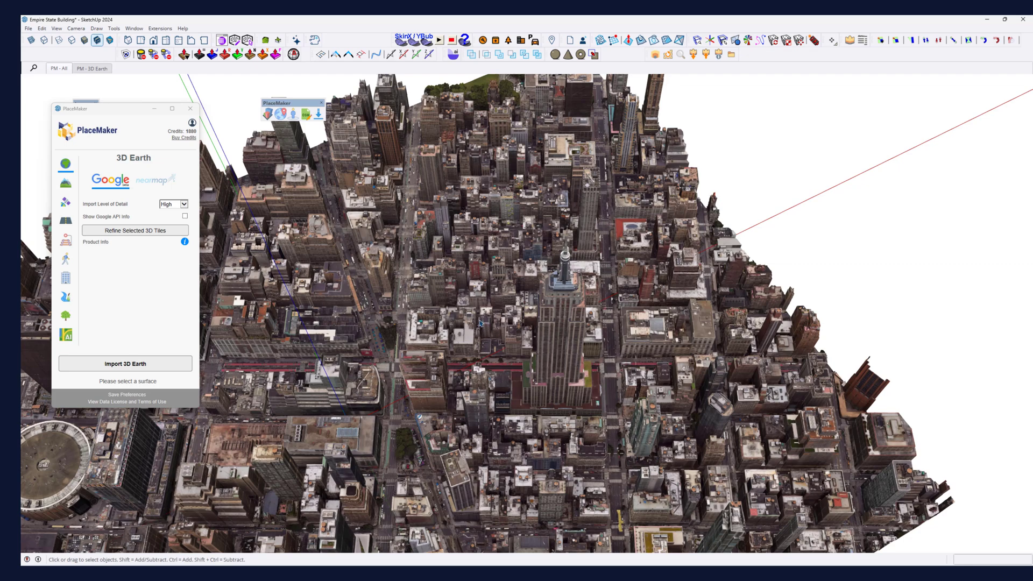
Select the 3D tiles covering the Empire State Building, its spire and the surrounding blocks, and refine them to a higher level of detail.
{"action": "left_click_drag", "start_coordinate": [623, 346], "coordinate": [616, 326]}
{"action": "middle_click_drag", "start_coordinate": [611, 314], "coordinate": [1015, 376]}
{"action": "middle_click_drag", "start_coordinate": [635, 408], "coordinate": [622, 373]}
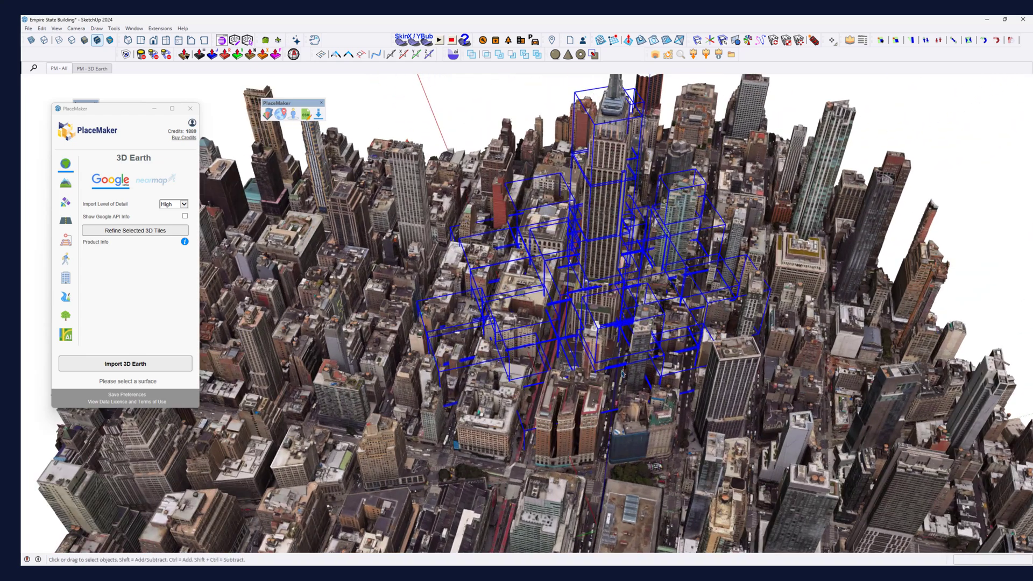
{"action": "left_click", "coordinate": [600, 411], "text": "ctrl"}
{"action": "middle_click_drag", "start_coordinate": [675, 417], "coordinate": [648, 423]}
{"action": "middle_click_drag", "start_coordinate": [673, 291], "coordinate": [623, 179]}
{"action": "left_click_drag", "start_coordinate": [625, 170], "coordinate": [536, 85], "text": "ctrl"}
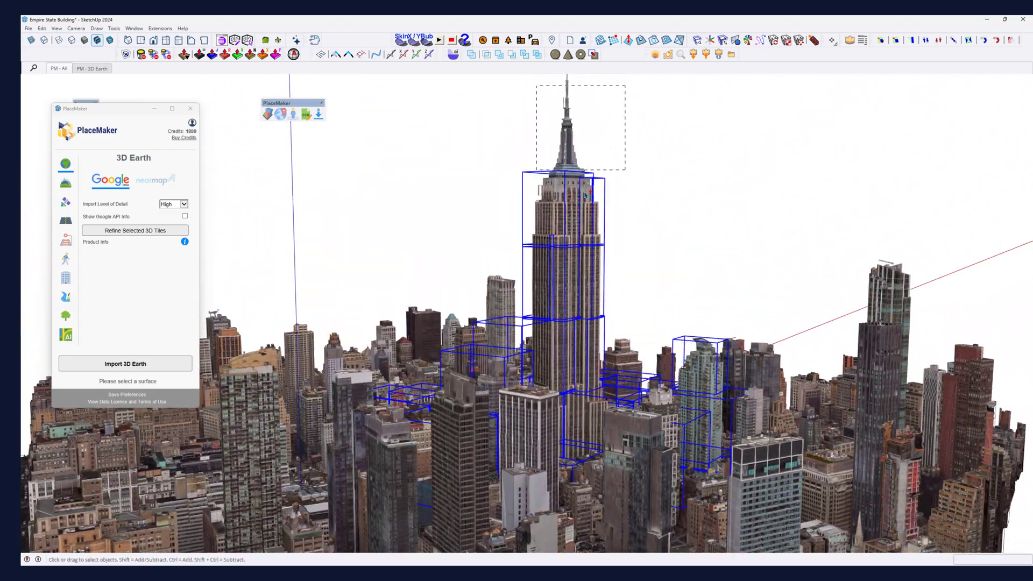
{"action": "middle_click_drag", "start_coordinate": [603, 244], "coordinate": [549, 388]}
{"action": "scroll", "coordinate": [549, 387], "scroll_direction": "up", "scroll_amount": 2}
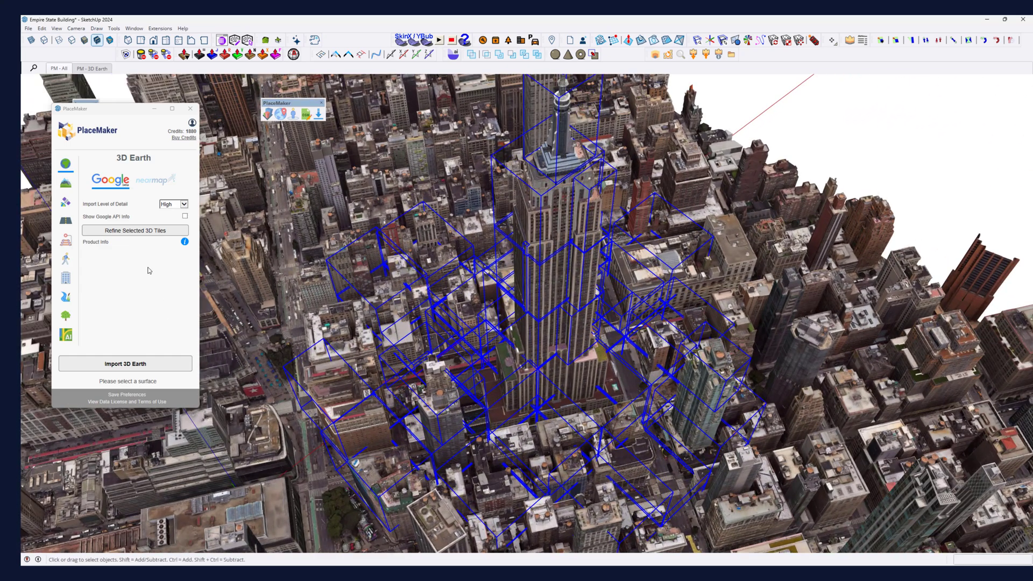
{"action": "left_click", "coordinate": [141, 231]}
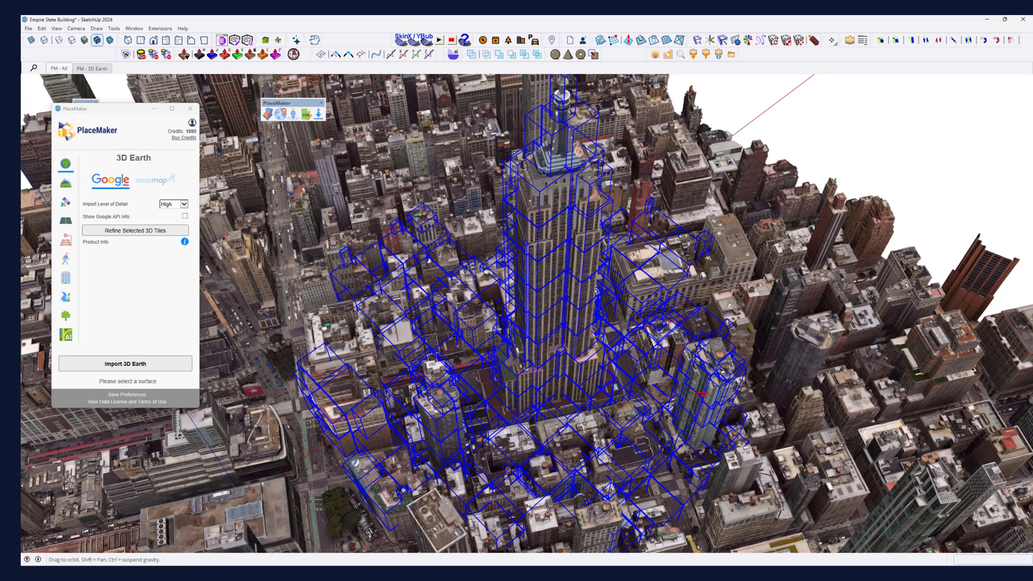
Clear the tile selection and examine the facade detail of the refined Empire State Building up close and from different sides.
{"action": "middle_click_drag", "start_coordinate": [706, 407], "coordinate": [680, 378]}
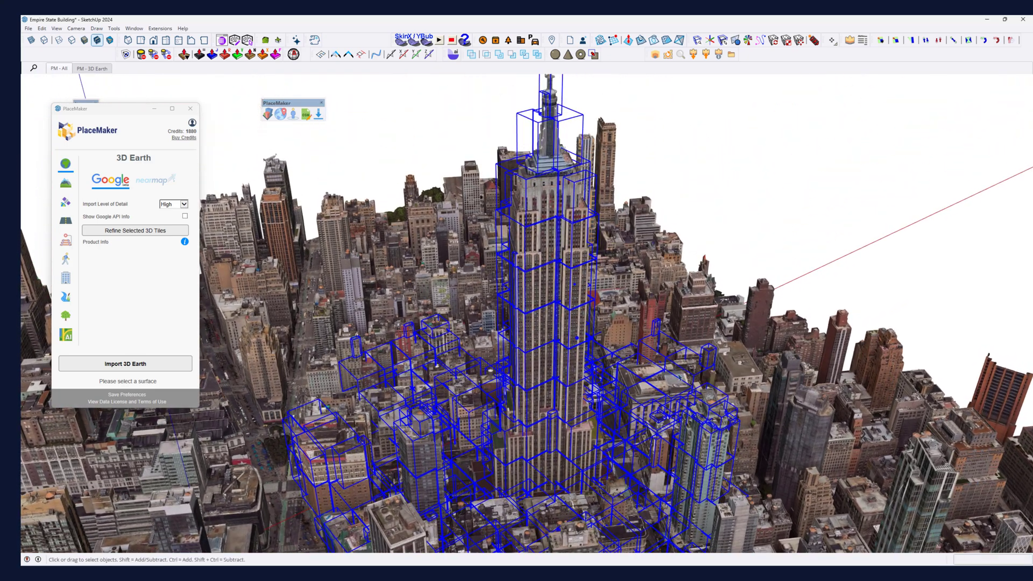
{"action": "left_click", "coordinate": [781, 222]}
{"action": "scroll", "coordinate": [549, 178], "scroll_direction": "up", "scroll_amount": 2}
{"action": "middle_click_drag", "start_coordinate": [549, 178], "coordinate": [515, 205], "text": "shift"}
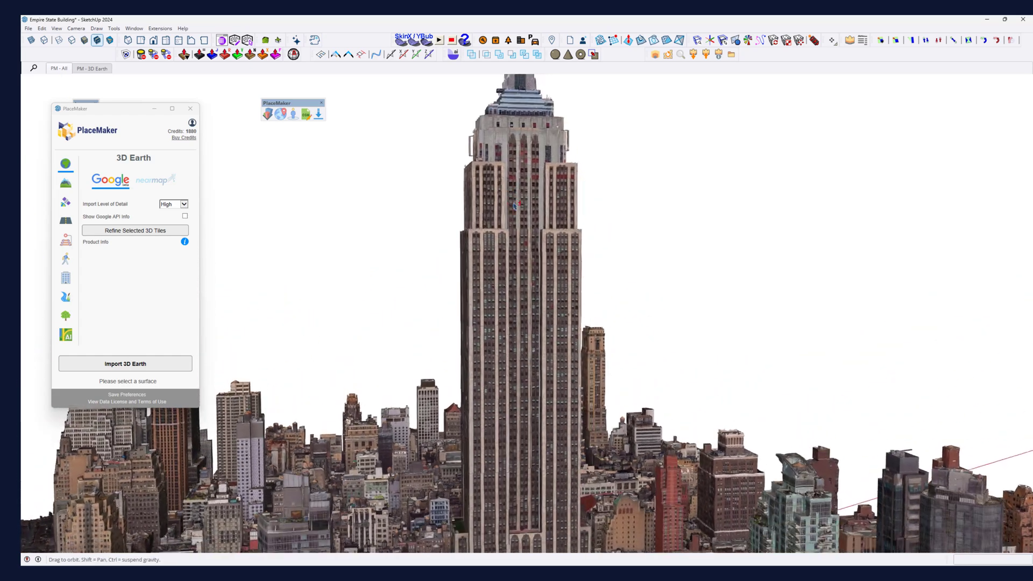
{"action": "scroll", "coordinate": [515, 205], "scroll_direction": "up", "scroll_amount": 10}
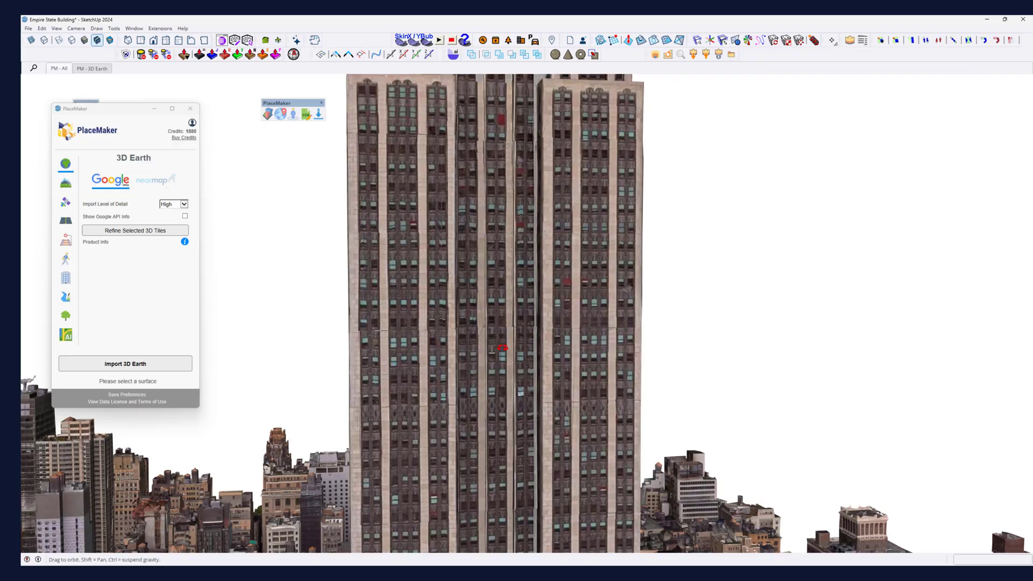
{"action": "middle_click_drag", "start_coordinate": [502, 348], "coordinate": [693, 396]}
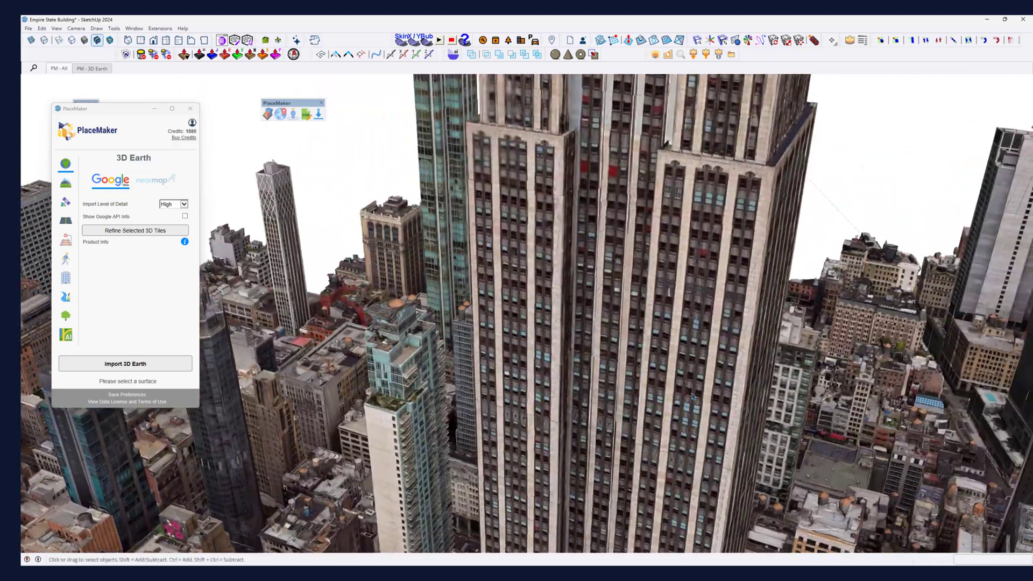
{"action": "scroll", "coordinate": [693, 396], "scroll_direction": "down", "scroll_amount": 10}
{"action": "middle_click_drag", "start_coordinate": [630, 323], "coordinate": [601, 258]}
{"action": "scroll", "coordinate": [537, 382], "scroll_direction": "down", "scroll_amount": 4}
{"action": "middle_click_drag", "start_coordinate": [673, 339], "coordinate": [227, 292]}
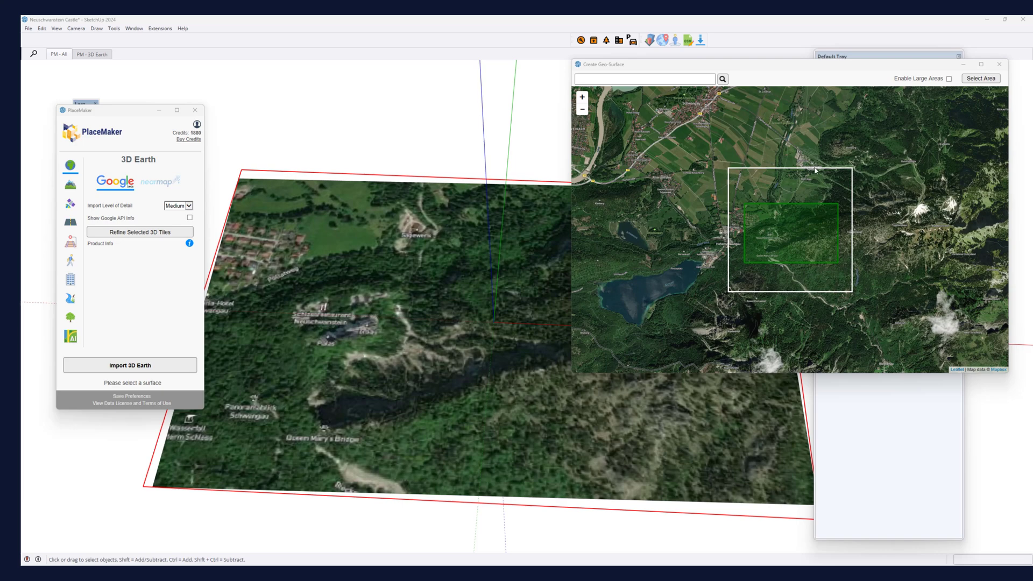
Close the geo-surface map and import Google 3D Earth data at Medium level of detail for the Neuschwanstein Castle area.
{"action": "left_click", "coordinate": [999, 64]}
{"action": "middle_click_drag", "start_coordinate": [516, 280], "coordinate": [352, 294]}
{"action": "scroll", "coordinate": [339, 289], "scroll_direction": "up", "scroll_amount": 2}
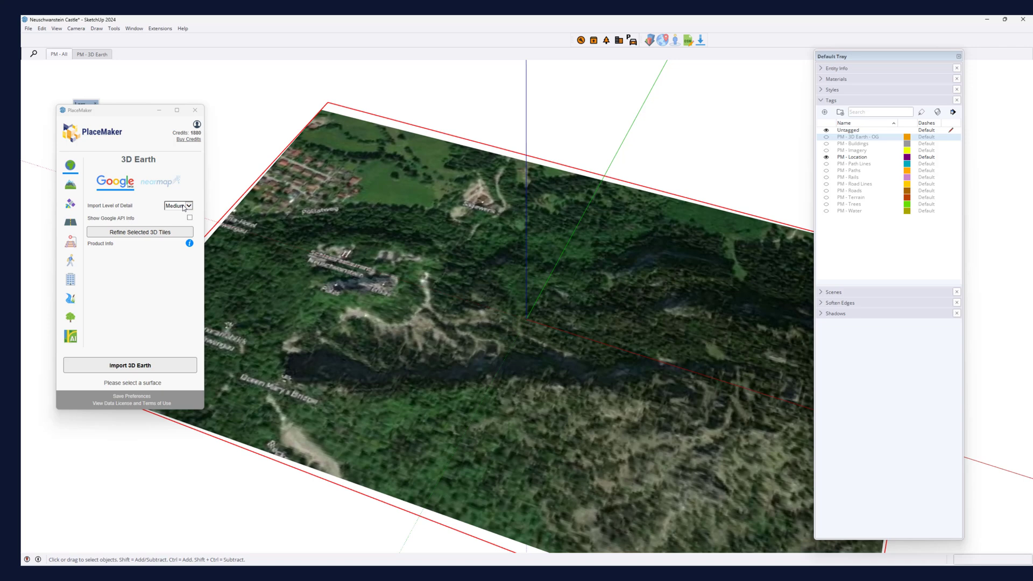
{"action": "left_click", "coordinate": [136, 367]}
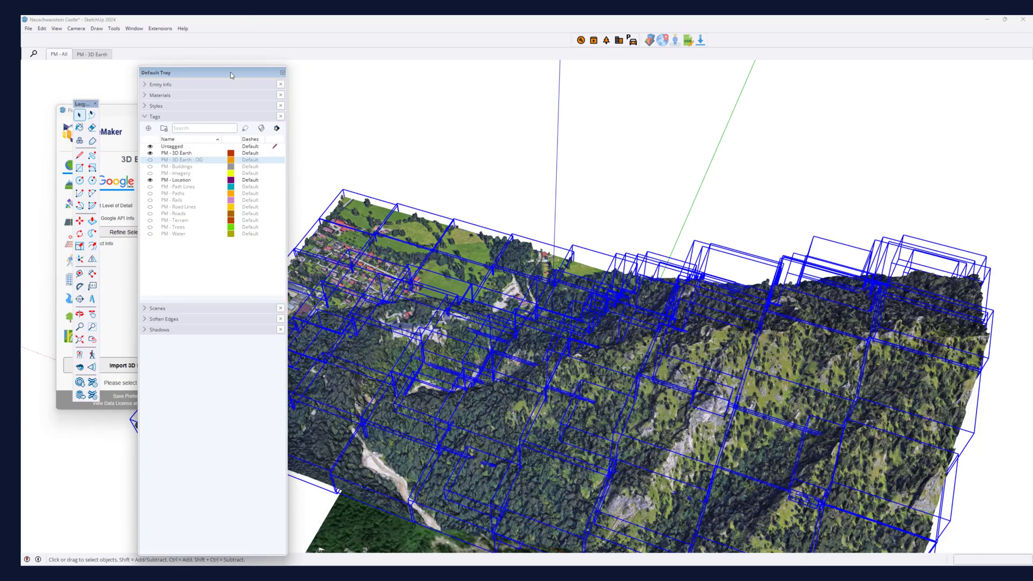
Move the Default Tray off the model and clear the selection of imported tiles to see the castle.
{"action": "left_click_drag", "start_coordinate": [230, 76], "coordinate": [22, 108]}
{"action": "middle_click_drag", "start_coordinate": [638, 311], "coordinate": [556, 203]}
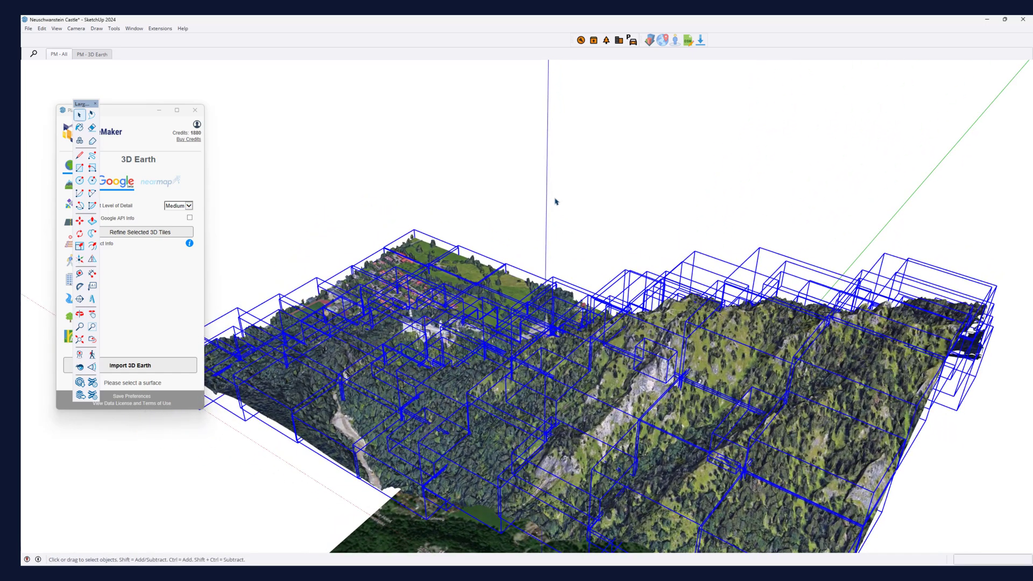
{"action": "left_click", "coordinate": [556, 202]}
{"action": "scroll", "coordinate": [430, 339], "scroll_direction": "up", "scroll_amount": 5}
{"action": "scroll", "coordinate": [473, 351], "scroll_direction": "up", "scroll_amount": 2}
{"action": "middle_click_drag", "start_coordinate": [541, 412], "coordinate": [633, 373]}
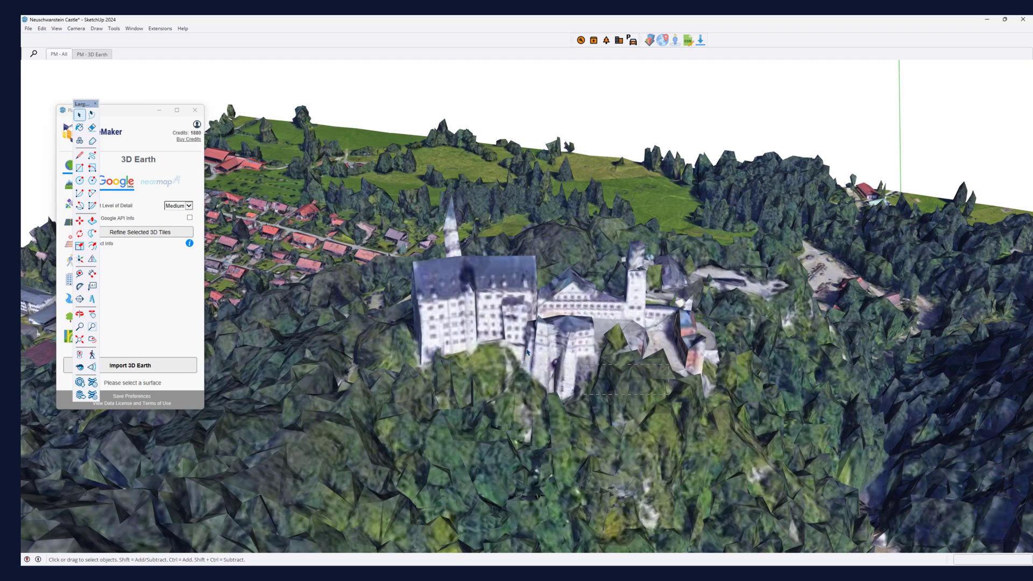
Select the 3D tiles covering Neuschwanstein Castle and the adjoining forest slopes, and refine them to a higher level of detail.
{"action": "left_click_drag", "start_coordinate": [385, 328], "coordinate": [386, 328]}
{"action": "middle_click_drag", "start_coordinate": [563, 371], "coordinate": [549, 484]}
{"action": "left_click", "coordinate": [550, 347]}
{"action": "scroll", "coordinate": [550, 347], "scroll_direction": "down", "scroll_amount": 2}
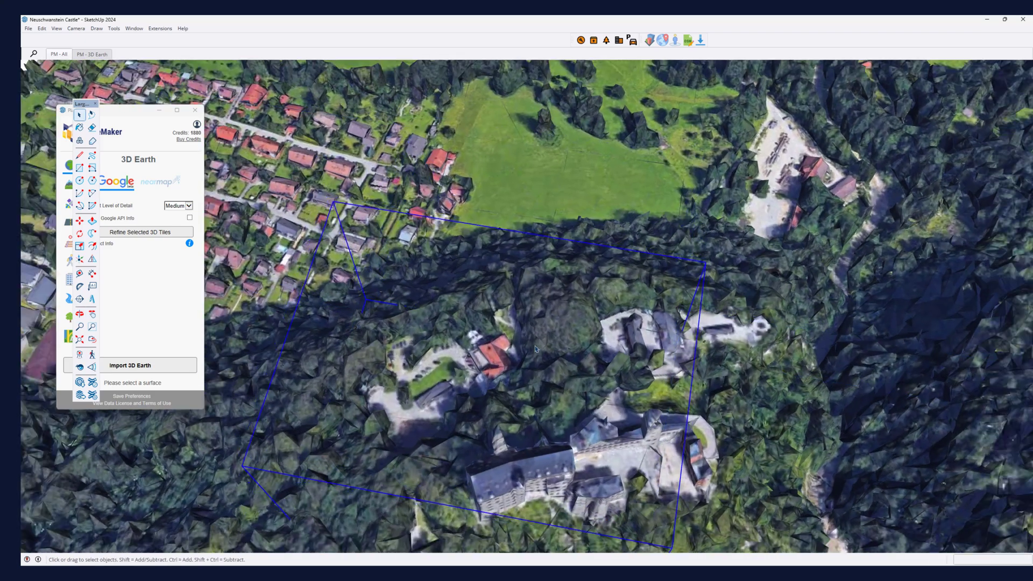
{"action": "left_click", "coordinate": [510, 501], "text": "shift"}
{"action": "middle_click_drag", "start_coordinate": [676, 430], "coordinate": [550, 301], "text": "shift"}
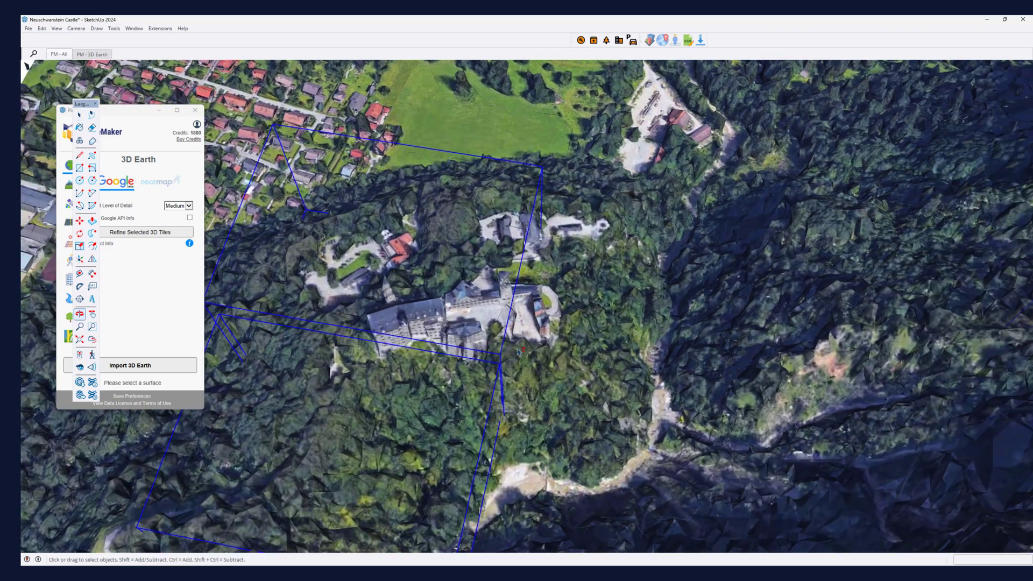
{"action": "left_click", "coordinate": [564, 296], "text": "shift"}
{"action": "middle_click_drag", "start_coordinate": [553, 444], "coordinate": [209, 226]}
{"action": "middle_click_drag", "start_coordinate": [498, 359], "coordinate": [597, 334], "text": "shift"}
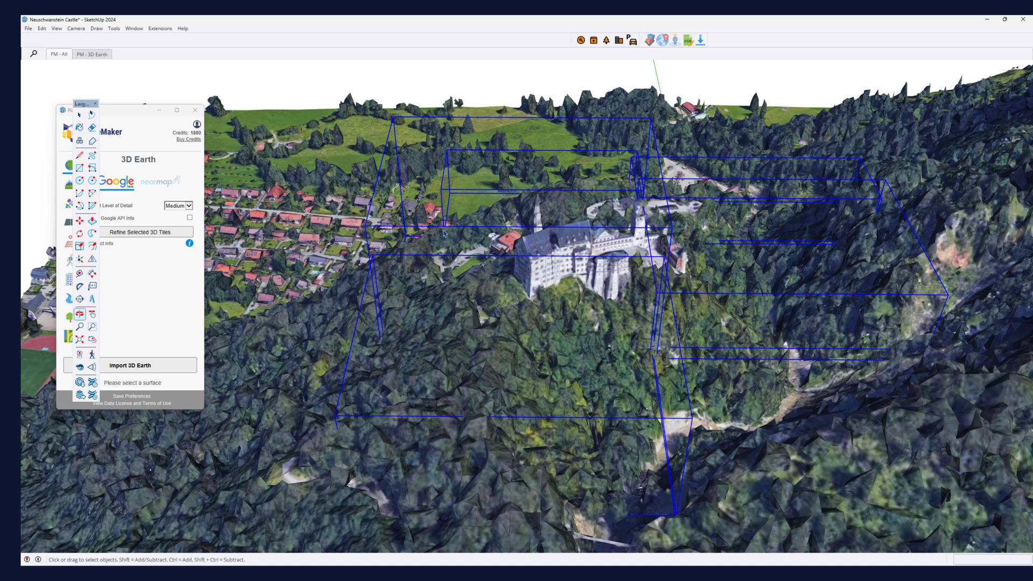
{"action": "left_click_drag", "start_coordinate": [128, 110], "coordinate": [164, 106]}
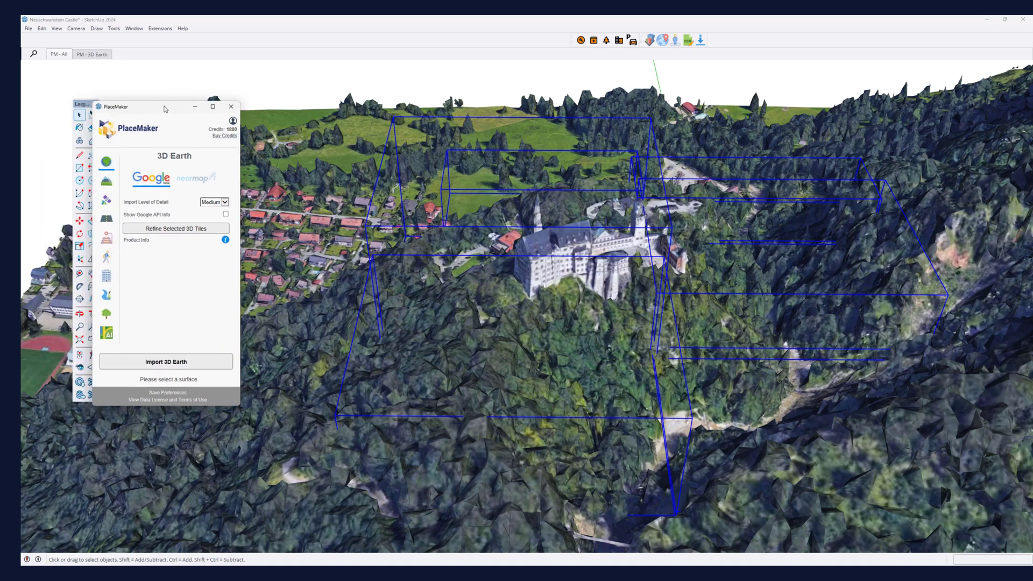
{"action": "left_click", "coordinate": [165, 230]}
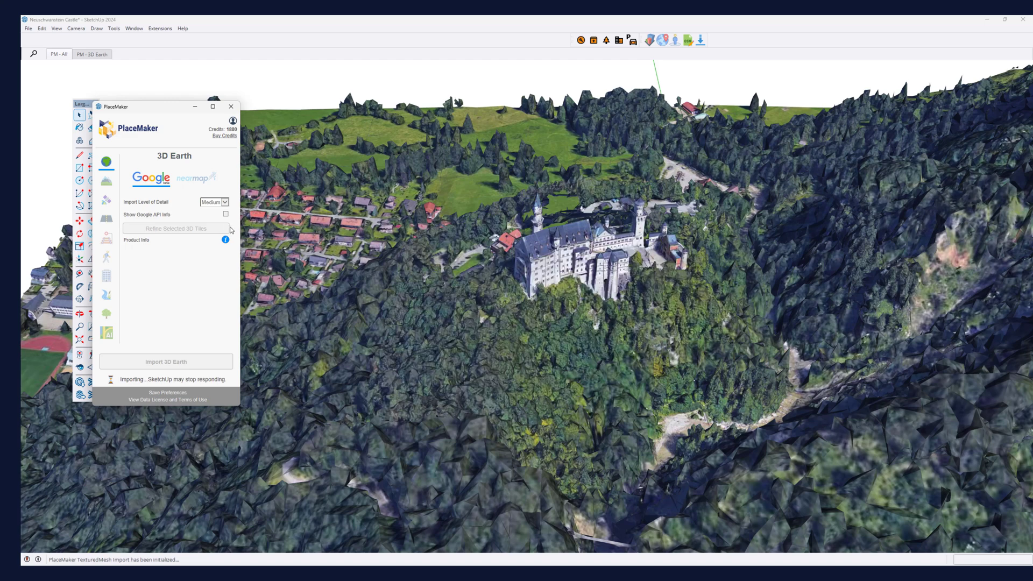
Select the refined tiles over the castle, its outbuildings and the surrounding forest, and refine them a second time.
{"action": "middle_click_drag", "start_coordinate": [697, 344], "coordinate": [524, 383]}
{"action": "middle_click_drag", "start_coordinate": [558, 308], "coordinate": [596, 305]}
{"action": "left_click", "coordinate": [533, 288]}
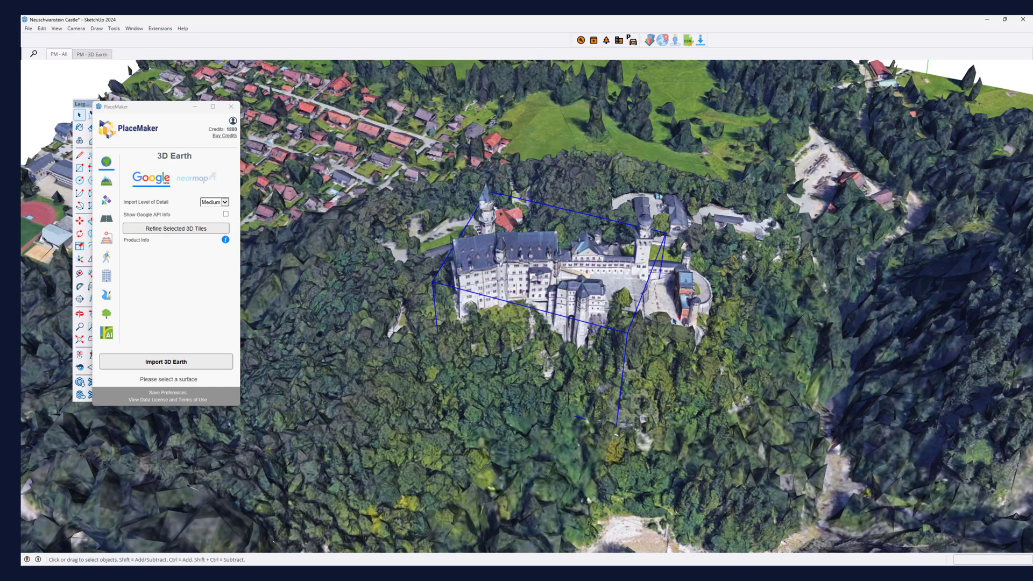
{"action": "left_click", "coordinate": [673, 319], "text": "ctrl"}
{"action": "middle_click_drag", "start_coordinate": [673, 319], "coordinate": [323, 355]}
{"action": "left_click", "coordinate": [603, 351], "text": "ctrl"}
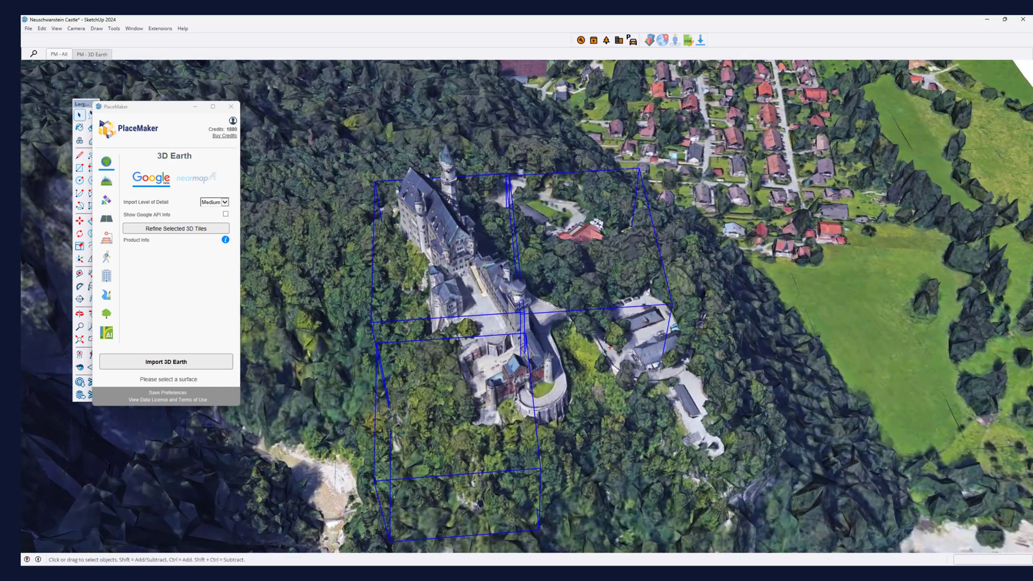
{"action": "middle_click_drag", "start_coordinate": [734, 379], "coordinate": [606, 303]}
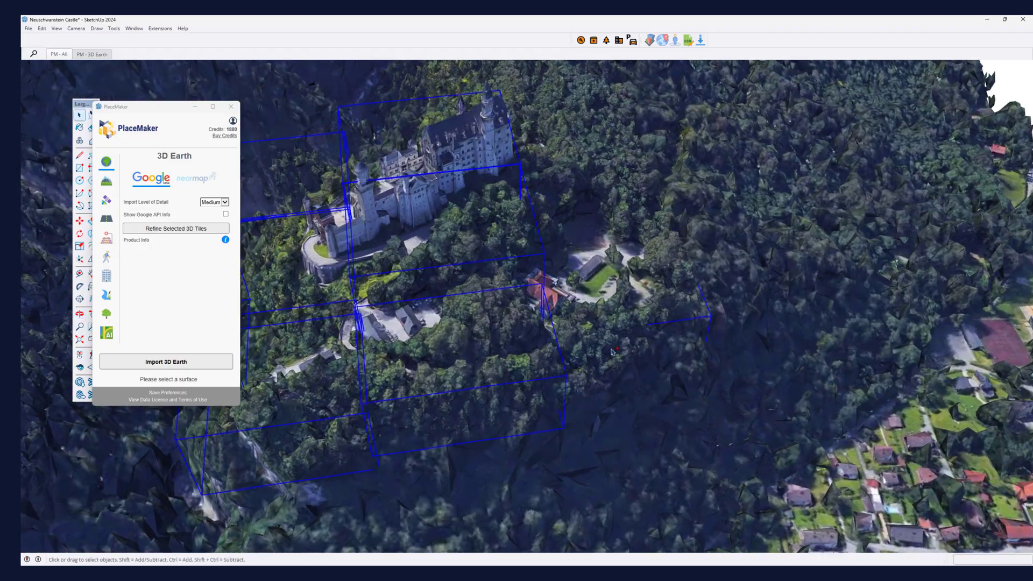
{"action": "middle_click_drag", "start_coordinate": [602, 362], "coordinate": [377, 325]}
{"action": "left_click", "coordinate": [418, 292]}
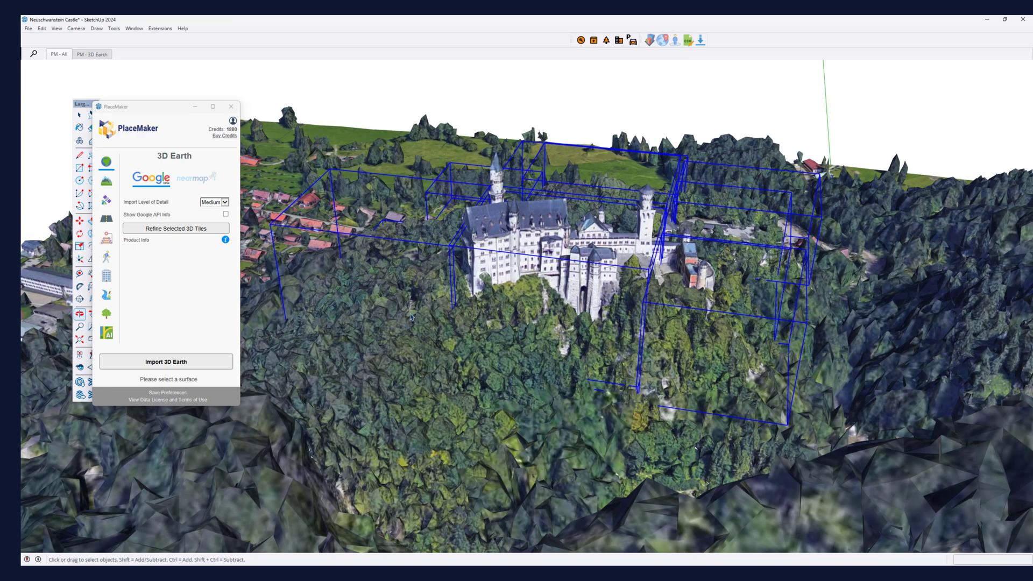
{"action": "middle_click_drag", "start_coordinate": [562, 409], "coordinate": [444, 386]}
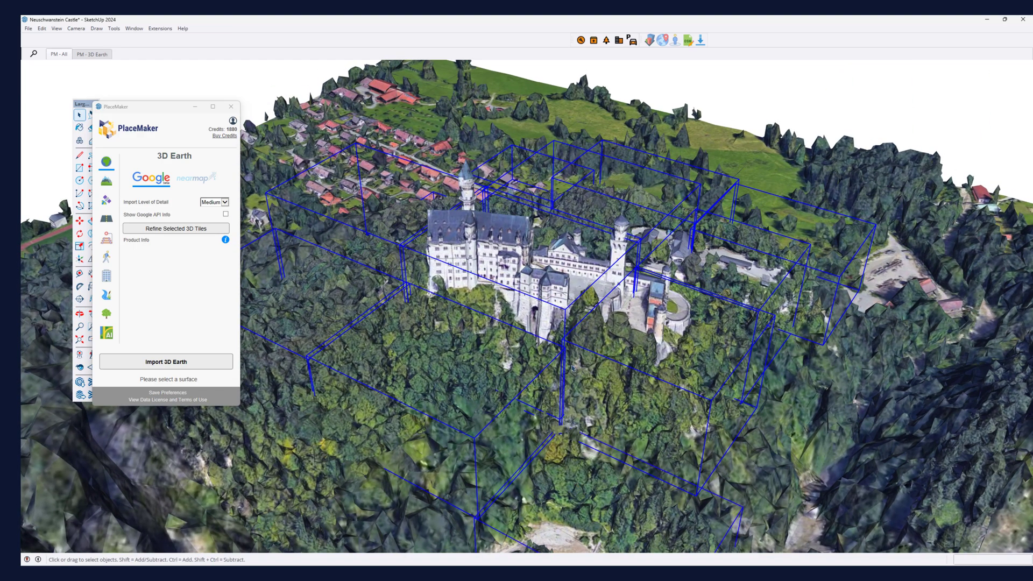
{"action": "middle_click_drag", "start_coordinate": [573, 489], "coordinate": [575, 413]}
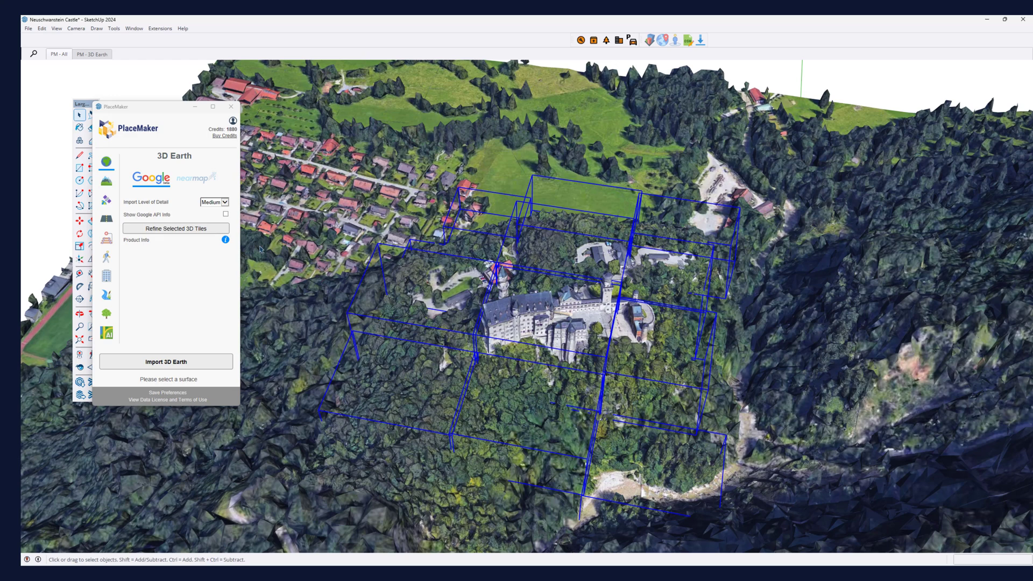
{"action": "left_click", "coordinate": [181, 229]}
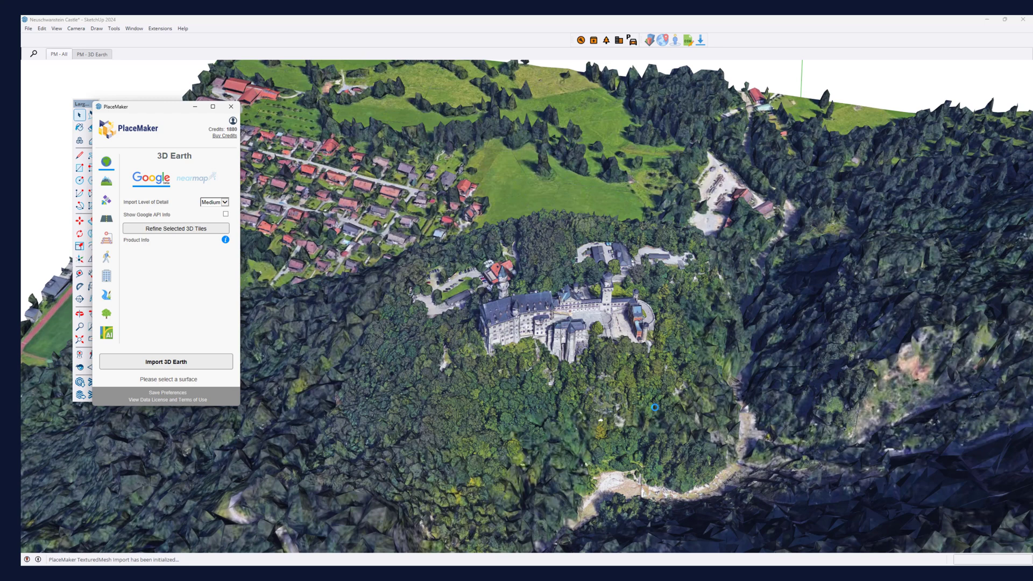
Clear the tile selection and examine the twice-refined castle and its surroundings up close from different sides.
{"action": "left_click", "coordinate": [655, 407]}
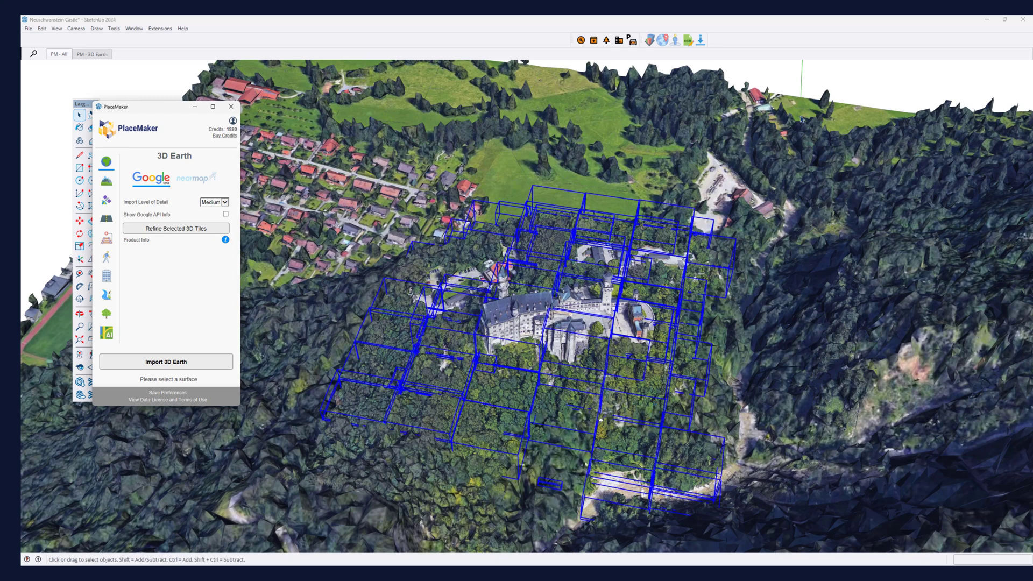
{"action": "left_click", "coordinate": [804, 79]}
{"action": "middle_click_drag", "start_coordinate": [570, 388], "coordinate": [527, 323]}
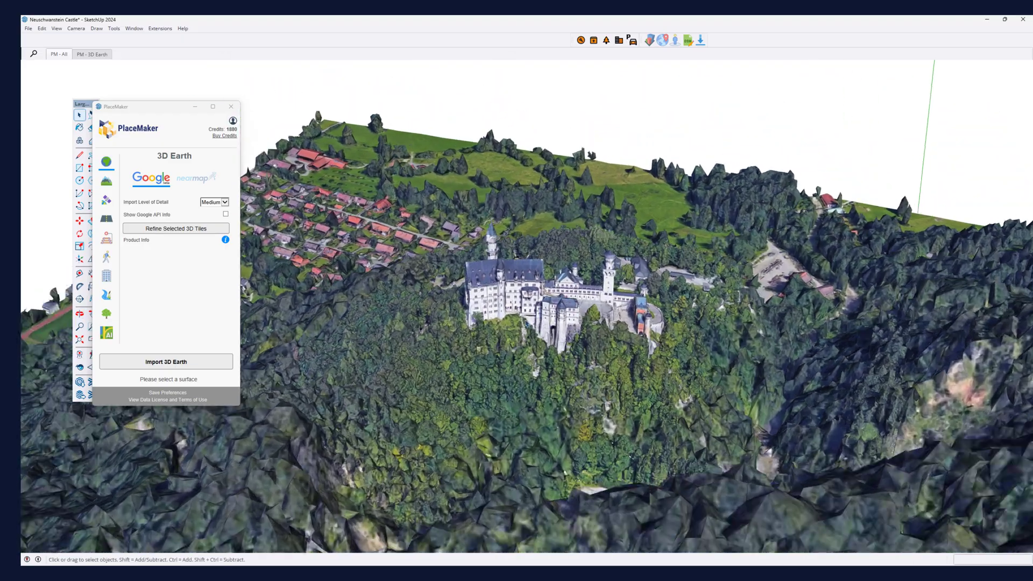
{"action": "scroll", "coordinate": [527, 324], "scroll_direction": "up", "scroll_amount": 3}
{"action": "middle_click_drag", "start_coordinate": [595, 371], "coordinate": [355, 391]}
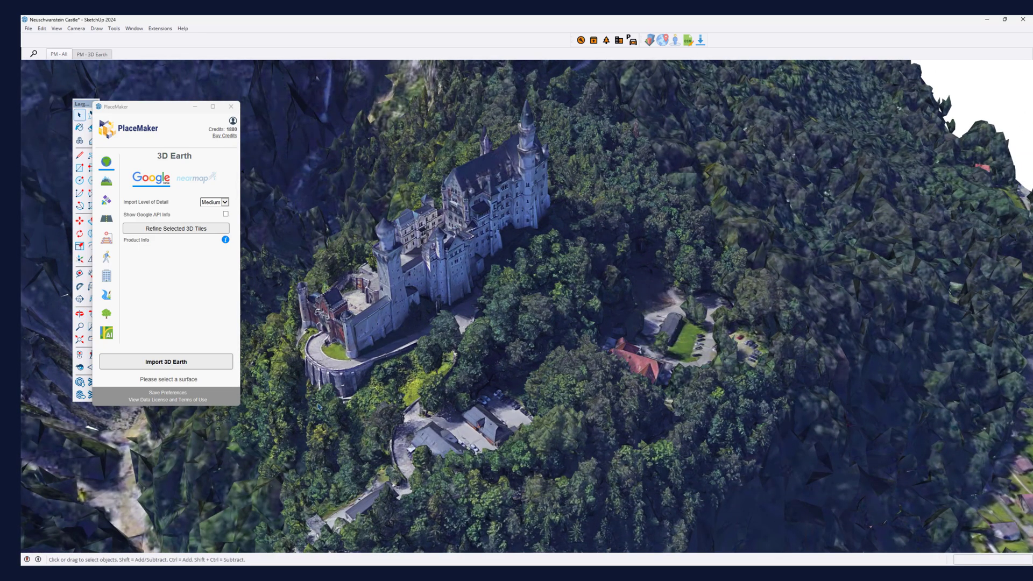
Switch to Google Earth Pro and examine the mountains, valley and village around Neuschwanstein Castle for comparison.
{"action": "left_click", "coordinate": [234, 573]}
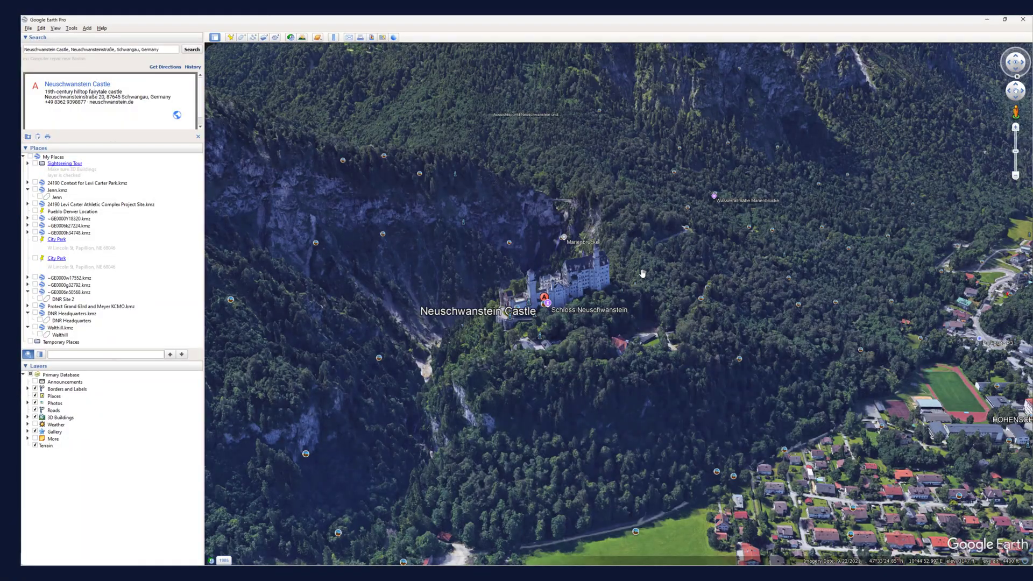
{"action": "middle_click_drag", "start_coordinate": [729, 338], "coordinate": [666, 396]}
{"action": "scroll", "coordinate": [688, 396], "scroll_direction": "down", "scroll_amount": 3}
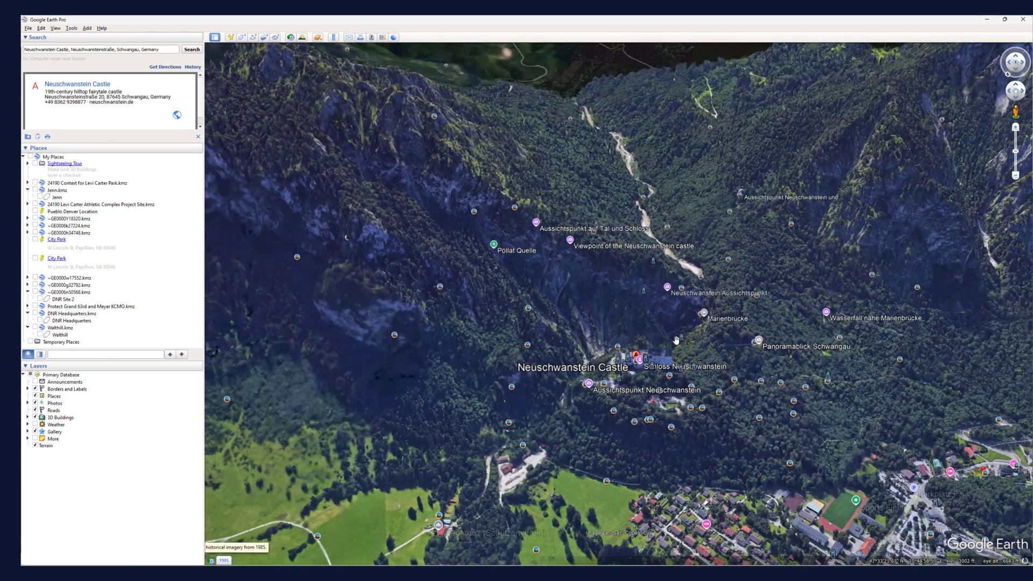
{"action": "left_click_drag", "start_coordinate": [681, 394], "coordinate": [645, 382]}
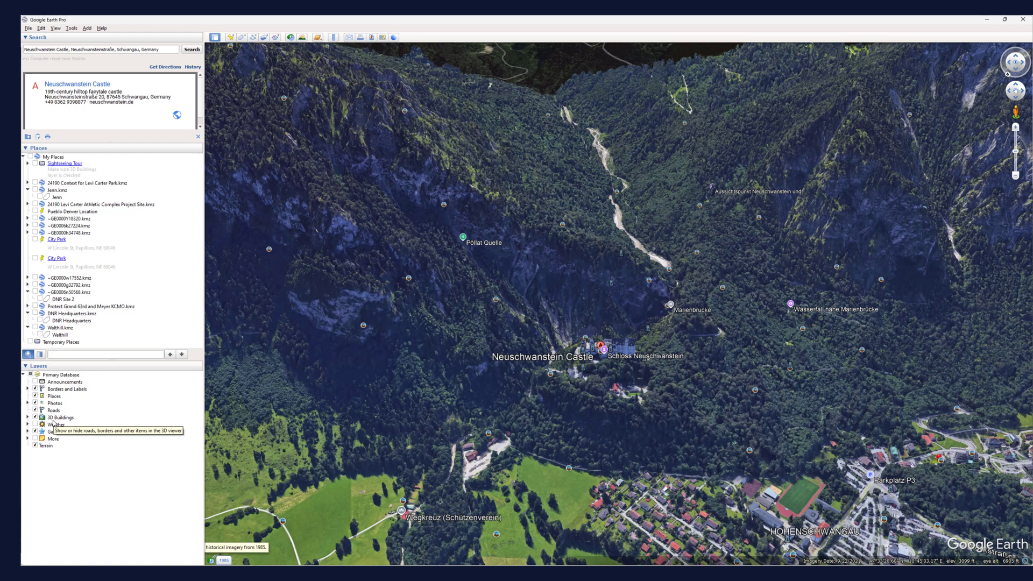
{"action": "left_click", "coordinate": [401, 573]}
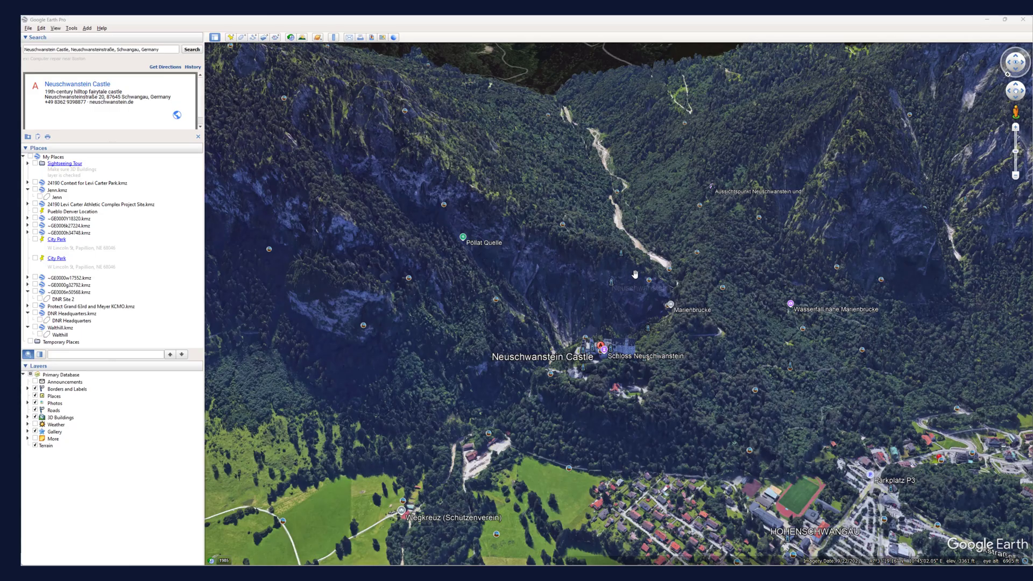
{"action": "middle_click_drag", "start_coordinate": [635, 267], "coordinate": [643, 307]}
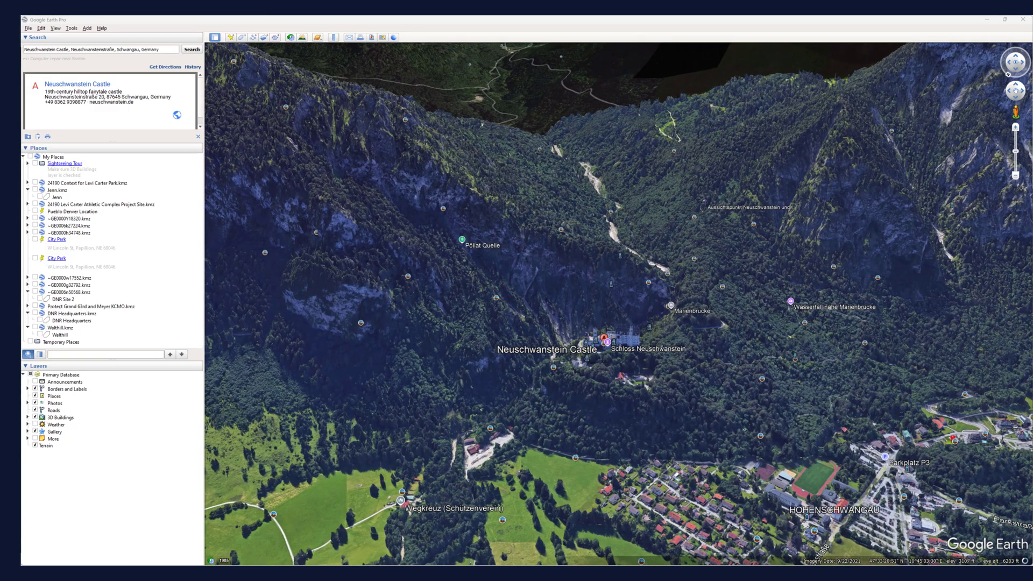
Switch back to SketchUp and view the refined castle model from a higher angle.
{"action": "left_click", "coordinate": [401, 574]}
{"action": "left_click", "coordinate": [452, 536]}
{"action": "middle_click_drag", "start_coordinate": [648, 331], "coordinate": [669, 321]}
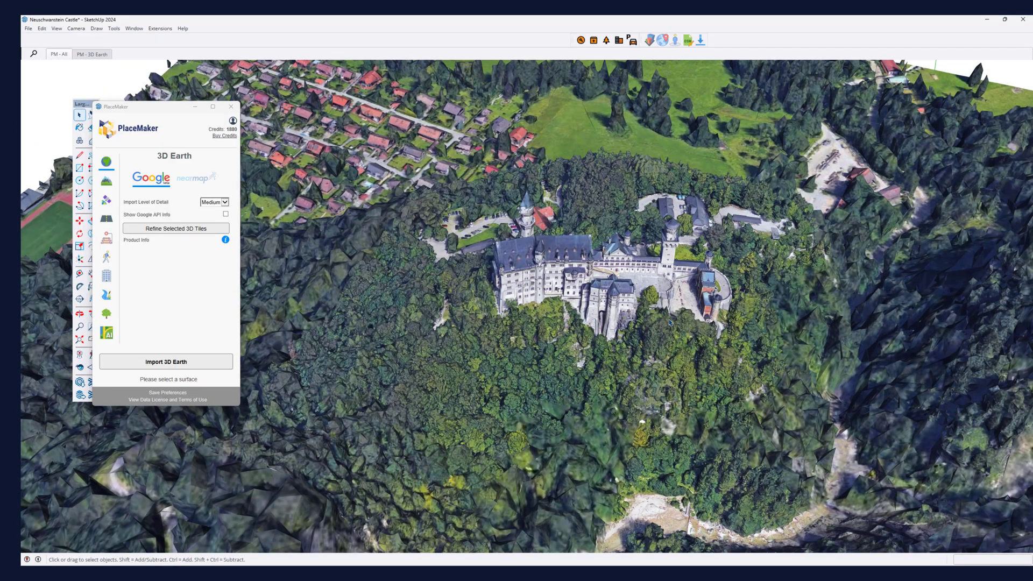